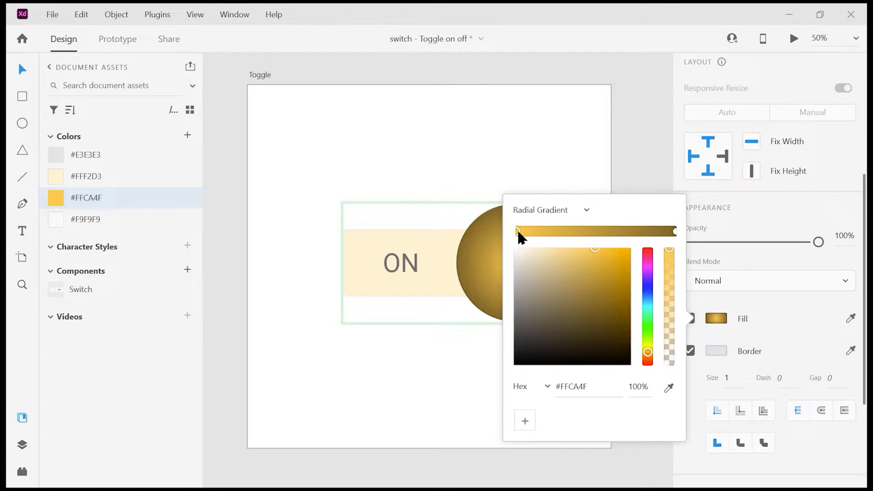
Step: Set the ON circle's radial gradient stops to the #FFF2D3 and #FFCA4F document colours
click(670, 389)
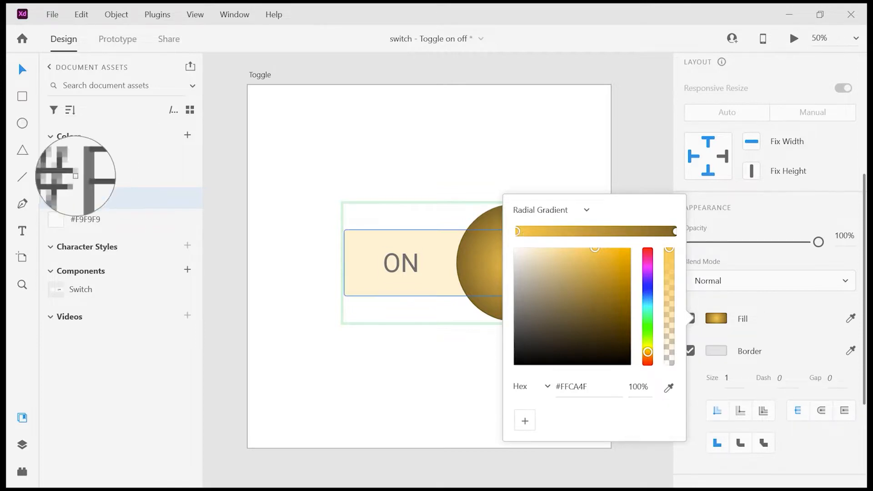
click(57, 176)
click(674, 232)
click(668, 387)
click(54, 197)
click(528, 150)
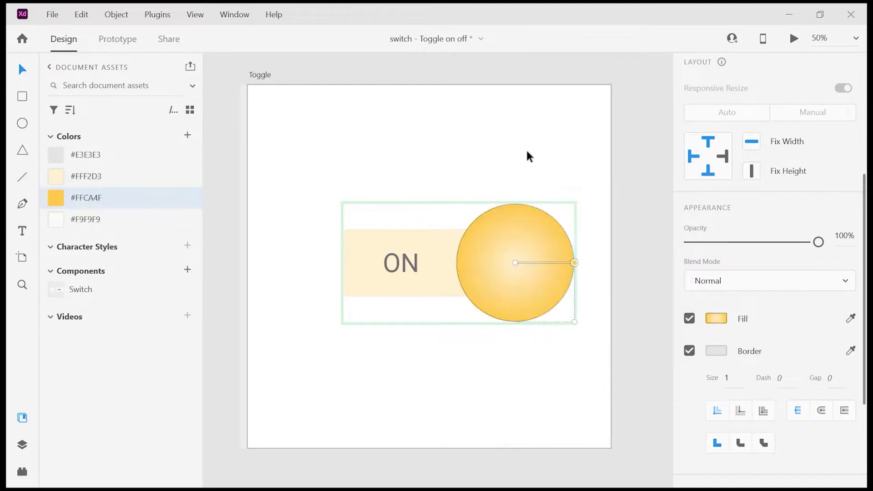
Step: Give the ON circle a darker gold #B99A53 border and save that colour as a picker swatch
double_click(526, 228)
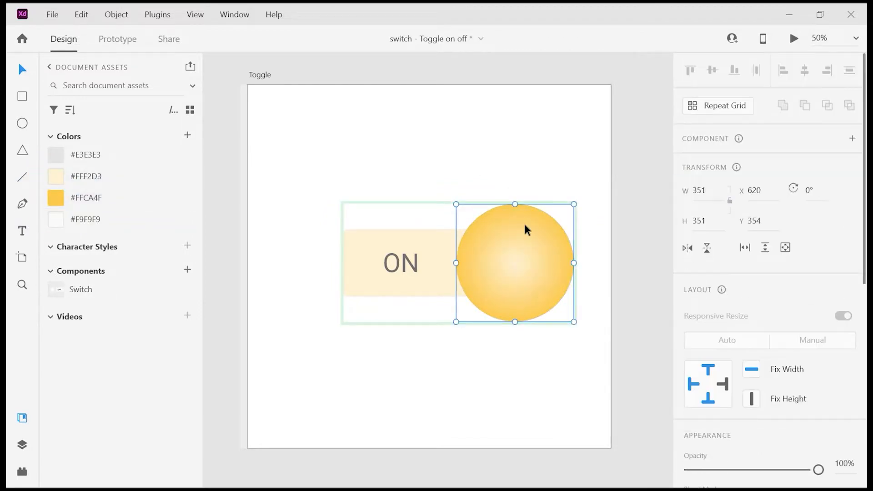
scroll(732, 410, down, 2)
right_click(149, 200)
click(181, 228)
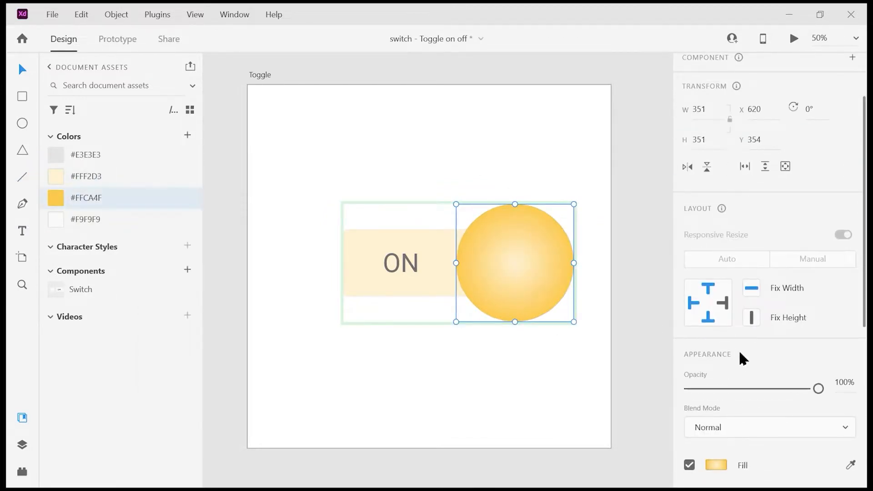
scroll(728, 319, down, 5)
click(716, 236)
drag(584, 150, 578, 177)
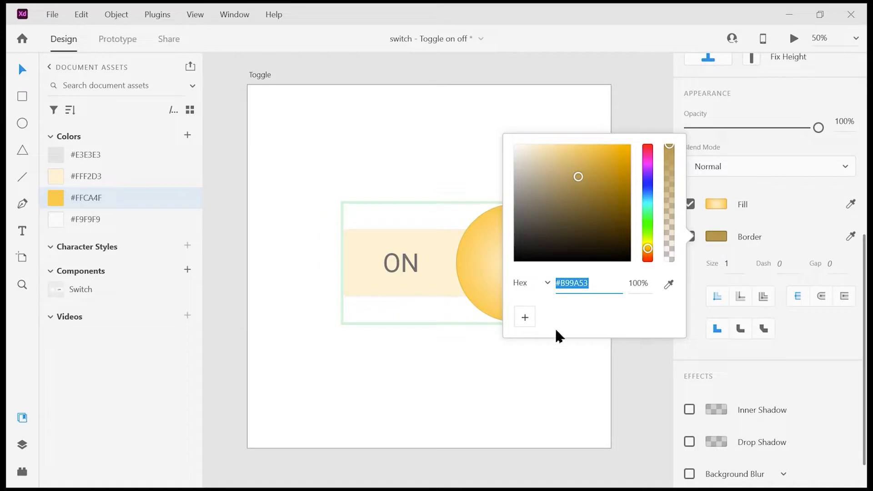
click(525, 318)
Step: Apply the saved #B99A53 swatch to the ON rectangle's border
click(434, 291)
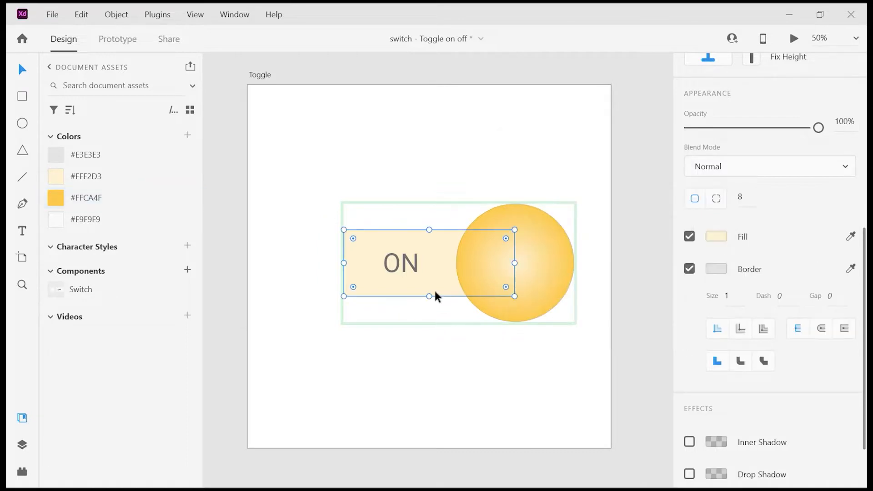
click(719, 269)
click(549, 349)
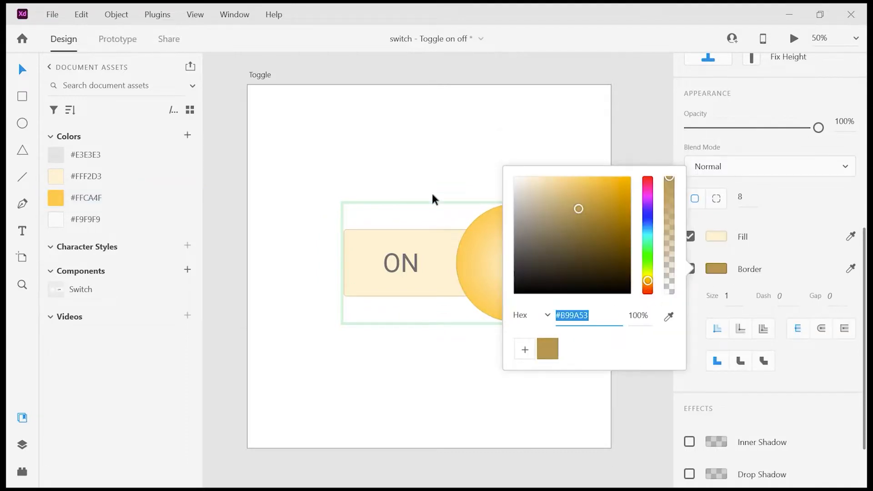
click(432, 199)
Step: Recolour the ON label with the saved gold swatch
click(400, 261)
click(442, 277)
scroll(772, 282, down, 10)
click(716, 260)
click(445, 143)
click(471, 222)
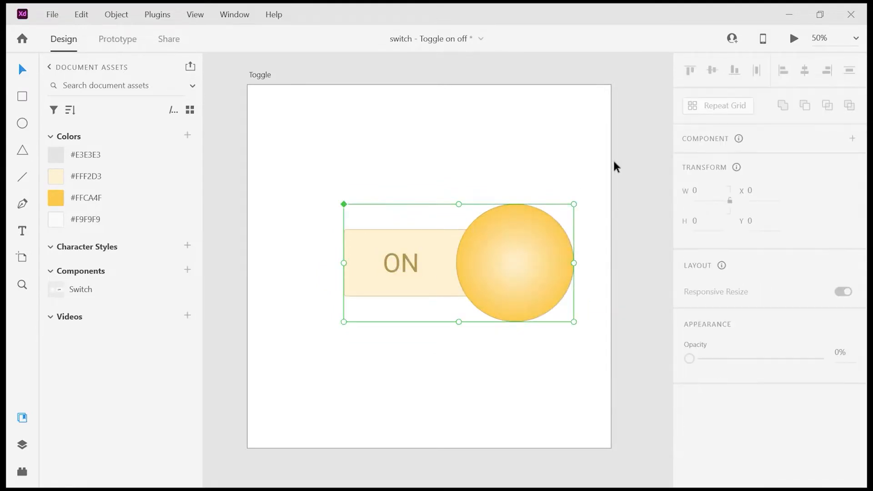
Step: Switch between the component's Default State and On state to compare them
click(713, 162)
click(717, 183)
click(712, 164)
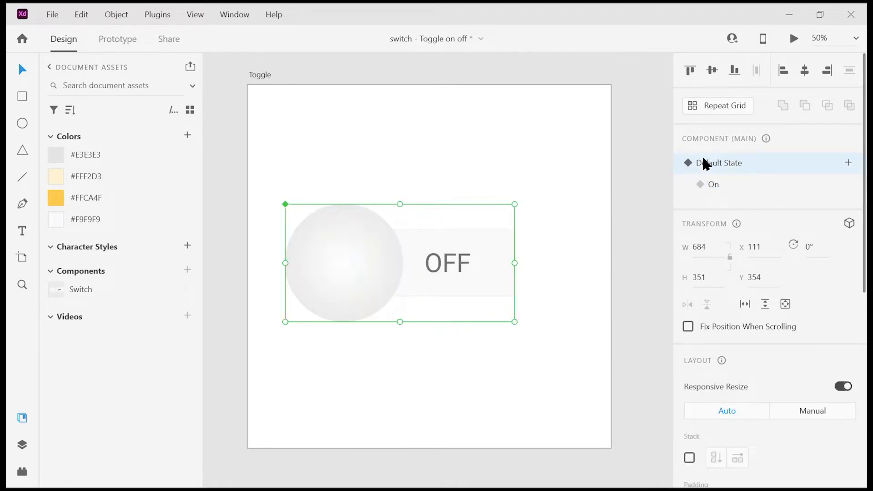
Step: Review the Tap, Auto-Animate interactions linking the Default State and On state in Prototype mode
click(128, 37)
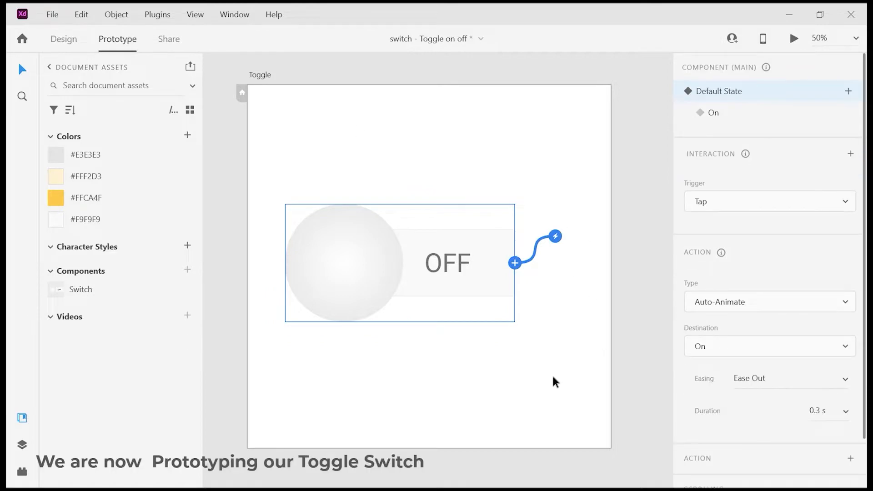
click(755, 198)
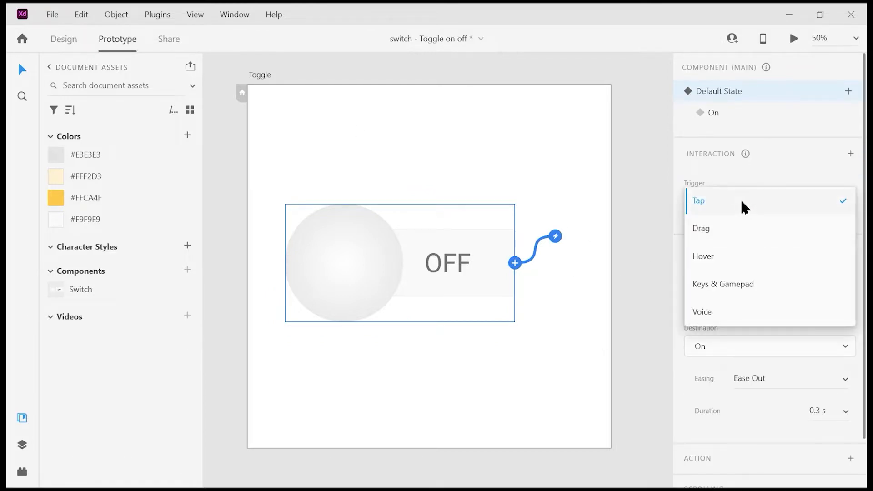
click(741, 202)
scroll(788, 299, down, 2)
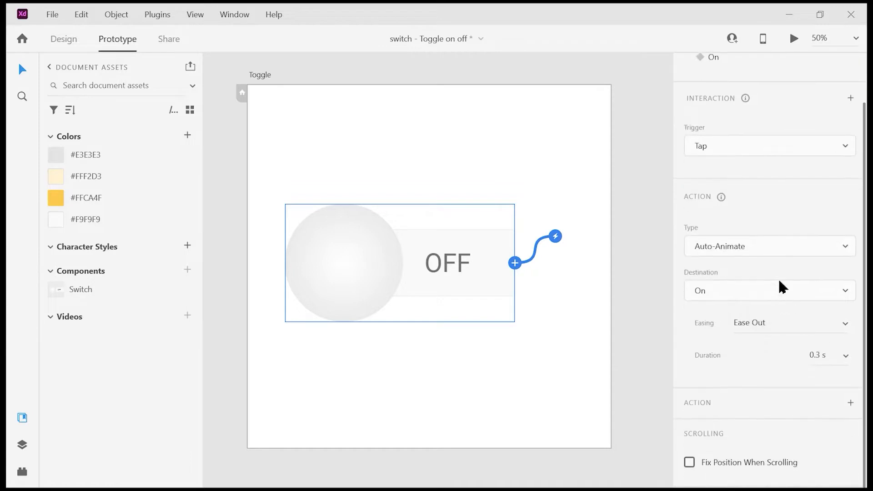
scroll(768, 164, up, 1)
click(732, 74)
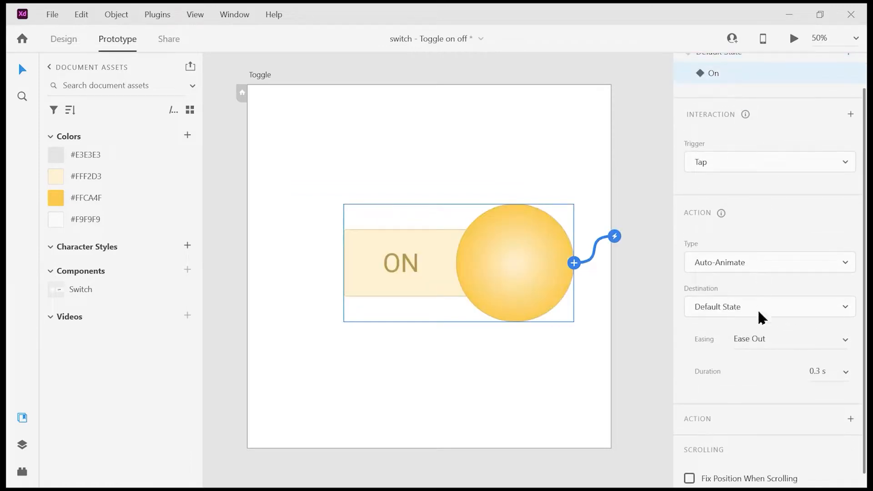
scroll(773, 273, up, 2)
click(738, 92)
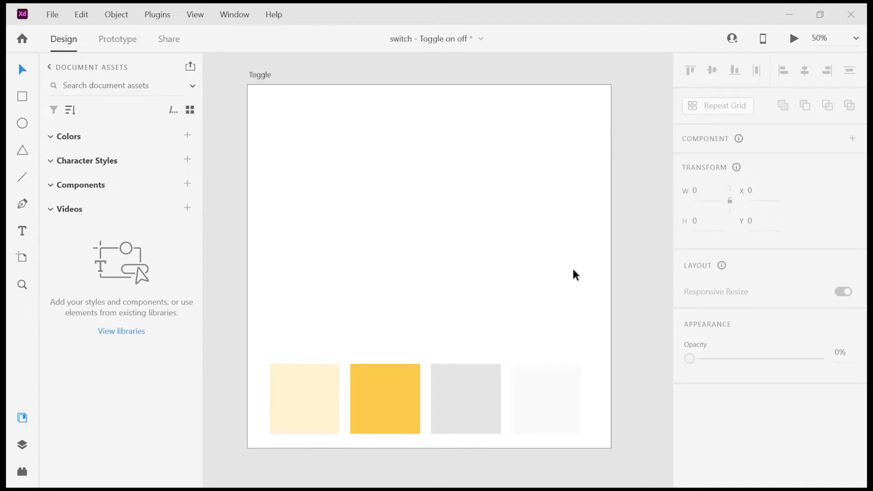
Step: Add the four colour squares' colours to the document colours, then delete the squares
drag(528, 375, 297, 412)
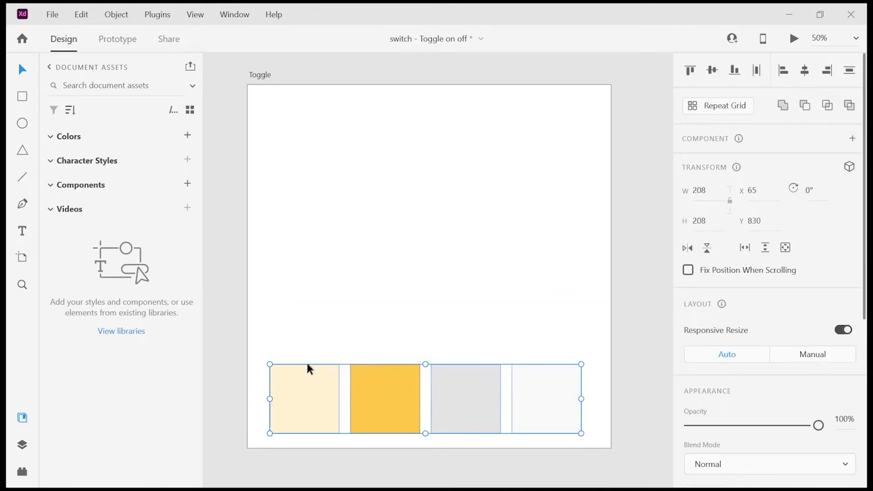
click(187, 136)
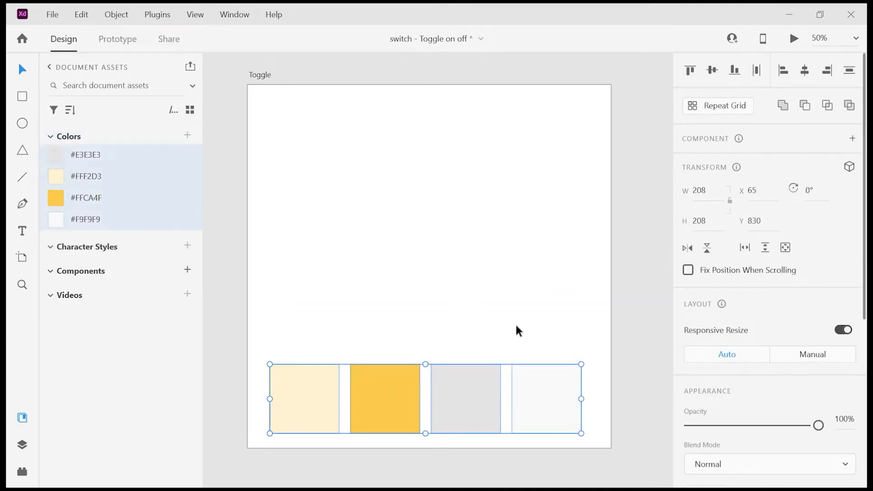
key(Delete)
click(501, 288)
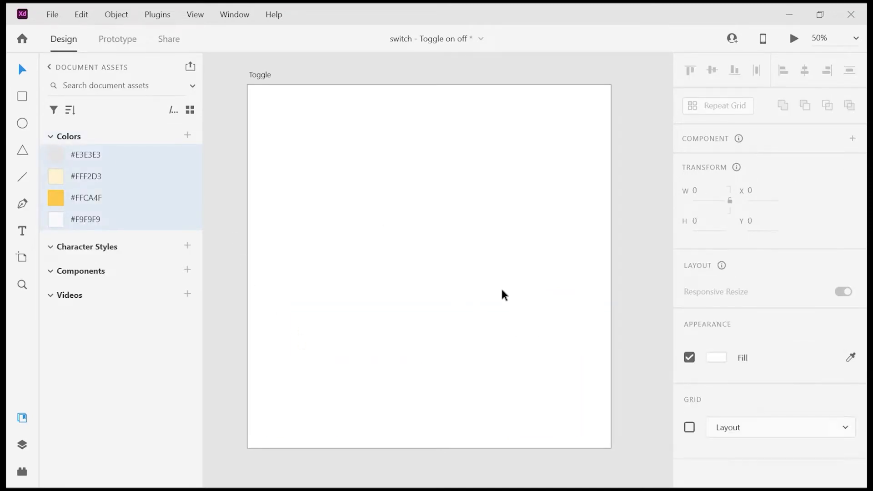
Step: Draw a rectangle about 509 by 199 near the middle of the artboard
click(24, 97)
click(400, 246)
drag(371, 235, 541, 301)
click(22, 71)
drag(485, 269, 464, 267)
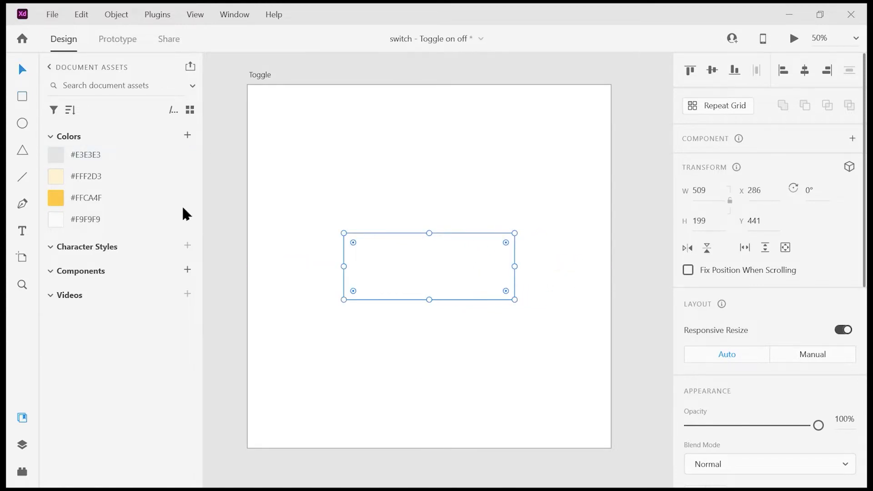
Step: Fill the rectangle with #F9F9F9 and apply #E3E3E3 as its border colour
click(151, 212)
right_click(138, 148)
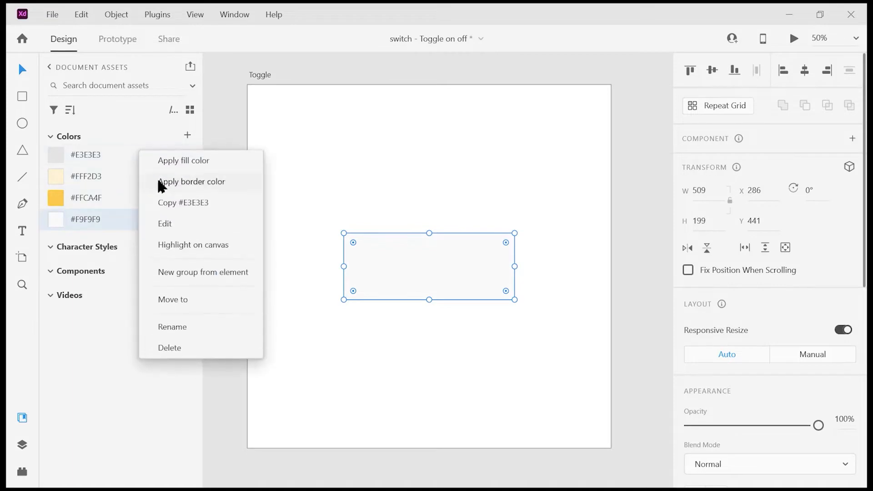
click(176, 186)
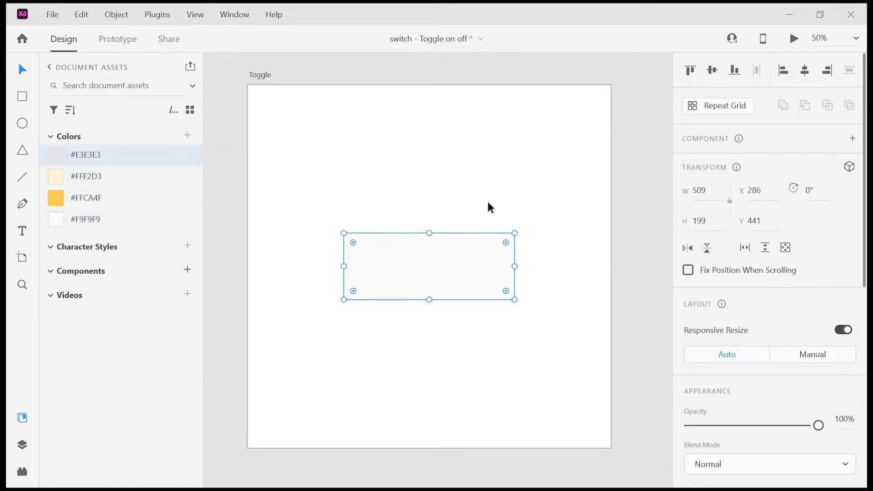
Step: Draw a circle about 351 across overlapping the rectangle's left end
key(ctrl+equal)
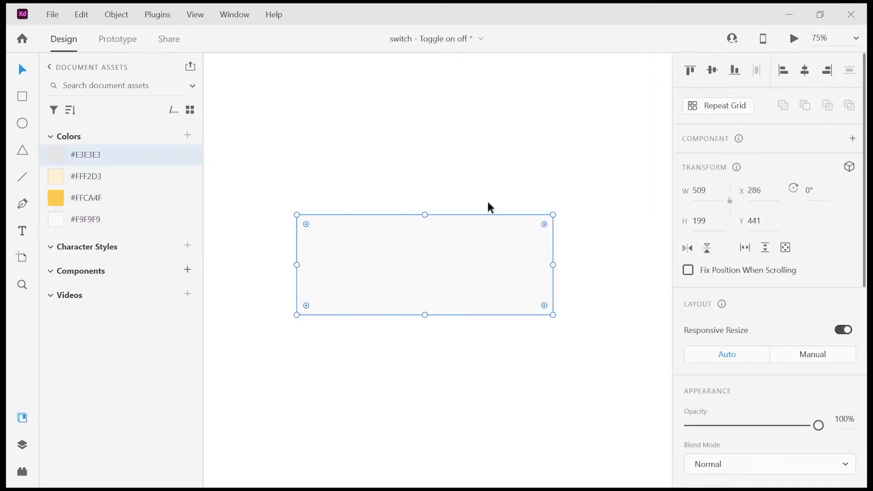
click(23, 123)
drag(250, 172, 425, 395)
click(22, 70)
drag(318, 237, 282, 238)
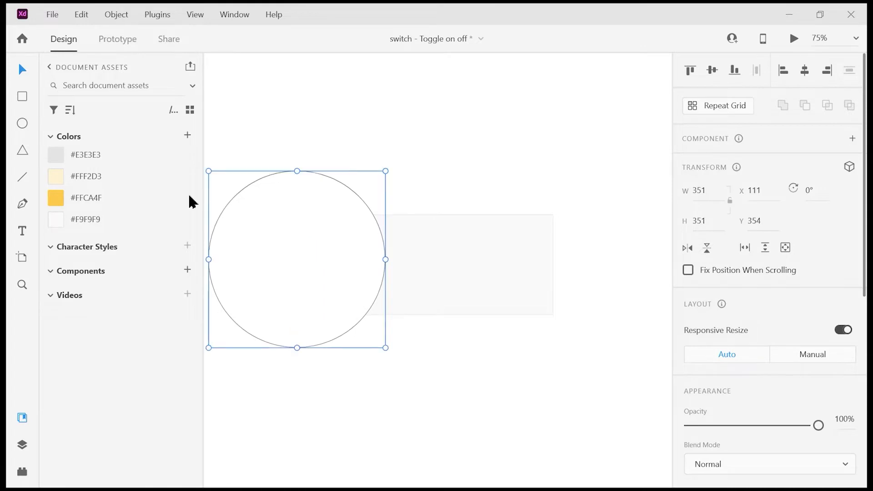
Step: Fill the circle with #F9F9F9 and switch its fill to a radial gradient
click(128, 217)
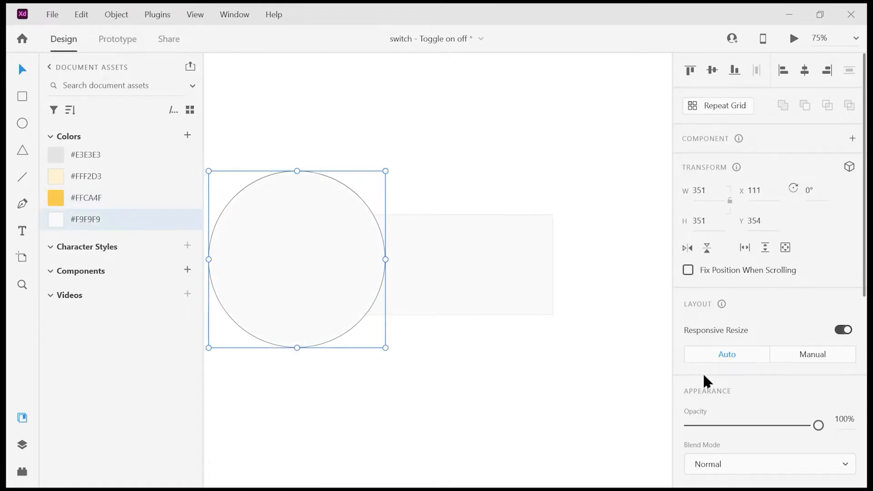
scroll(705, 381, down, 5)
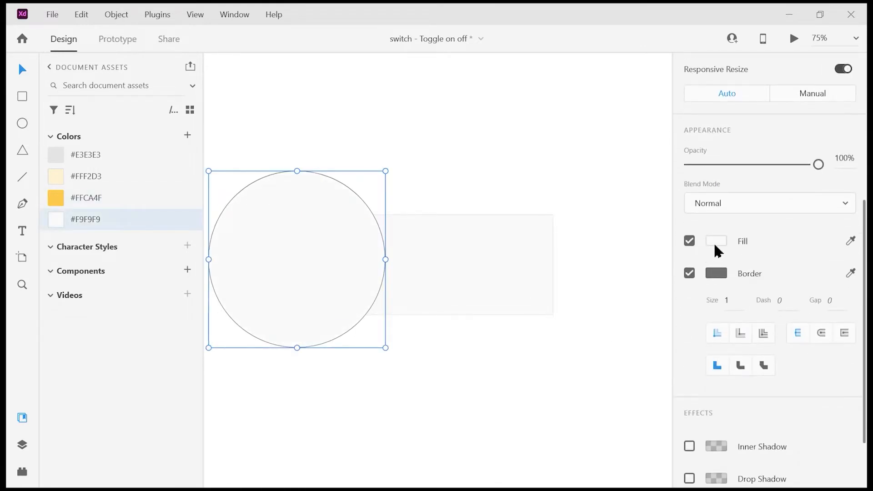
click(716, 243)
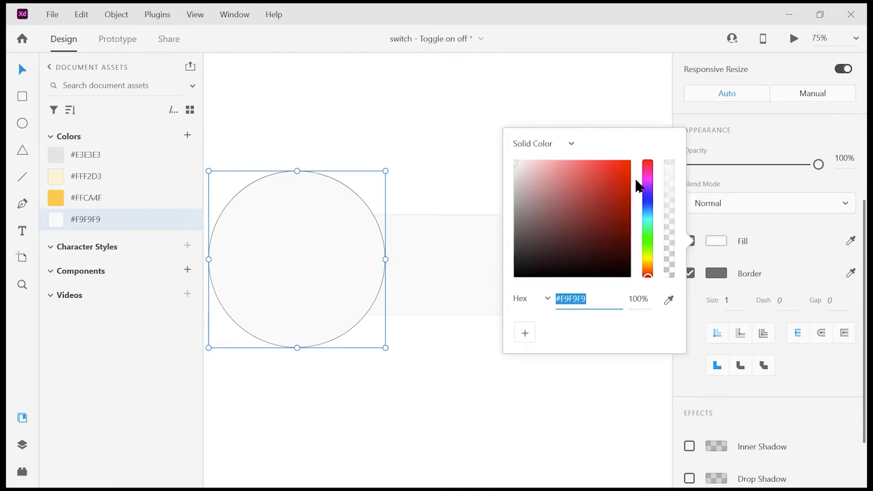
click(564, 144)
click(568, 197)
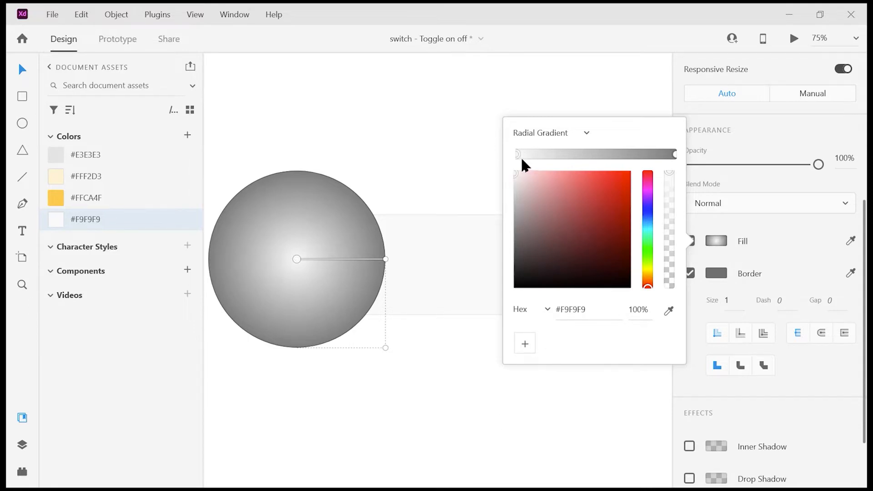
Step: Set the circle's gradient stops to light greys, with the outer stop at #EAEAEA
click(514, 172)
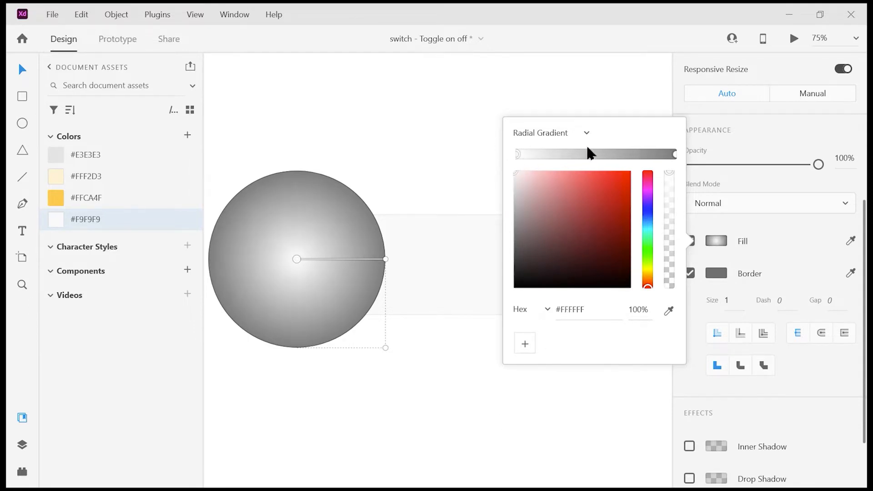
click(675, 154)
click(519, 217)
drag(520, 217, 510, 173)
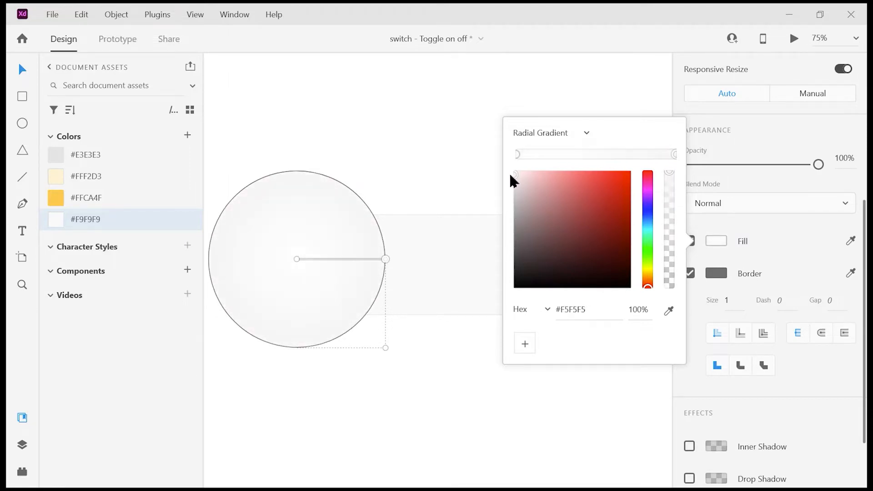
drag(510, 175, 508, 180)
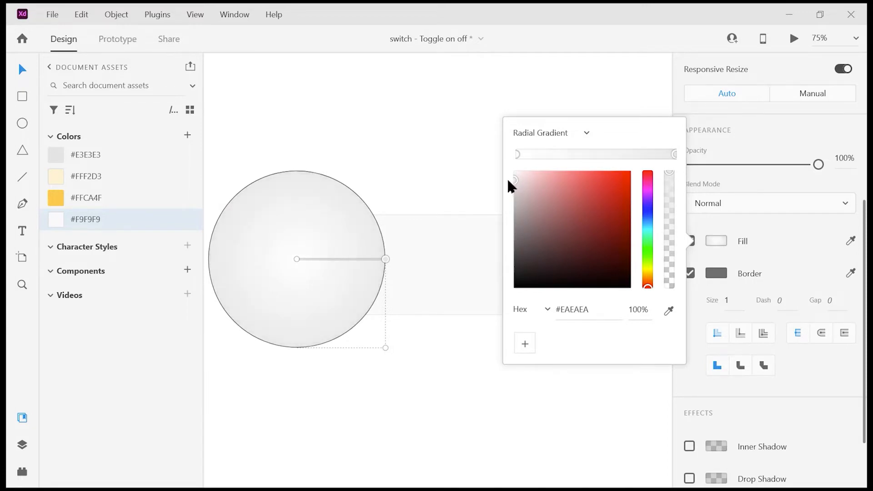
click(724, 176)
Step: Apply #E3E3E3 as the circle's border colour
right_click(117, 155)
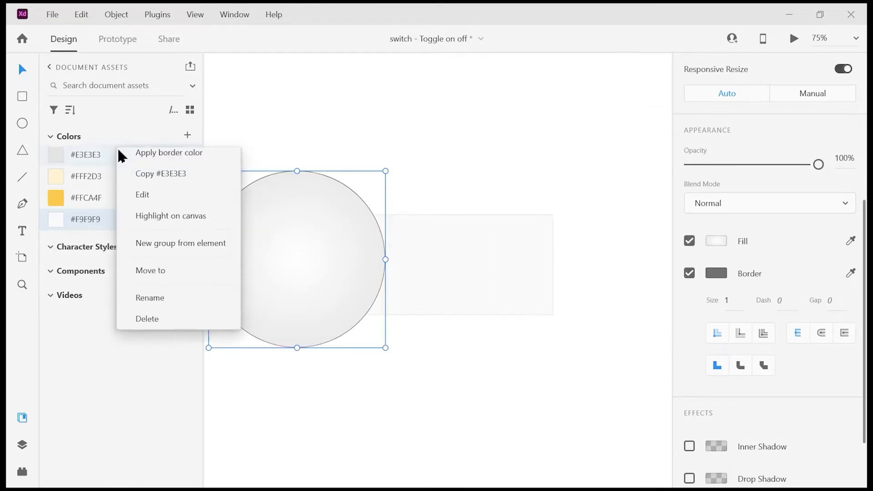
click(158, 176)
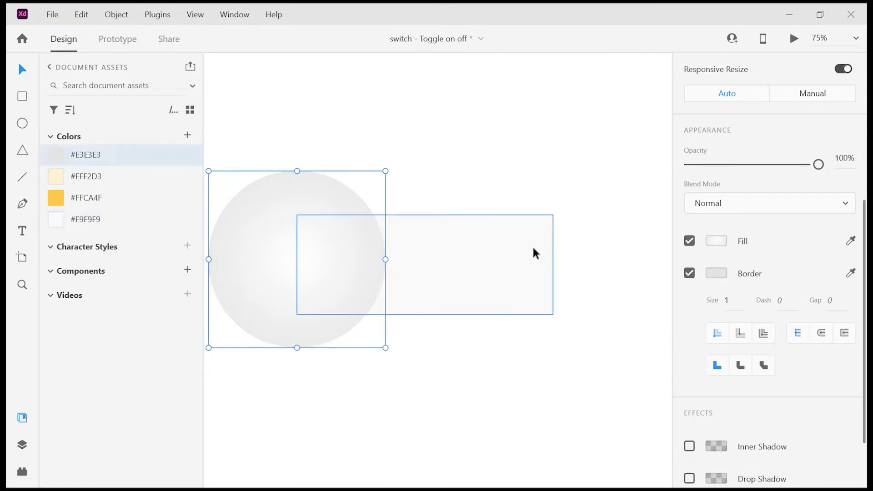
Step: Set the rectangle's corner radius to 8
click(463, 226)
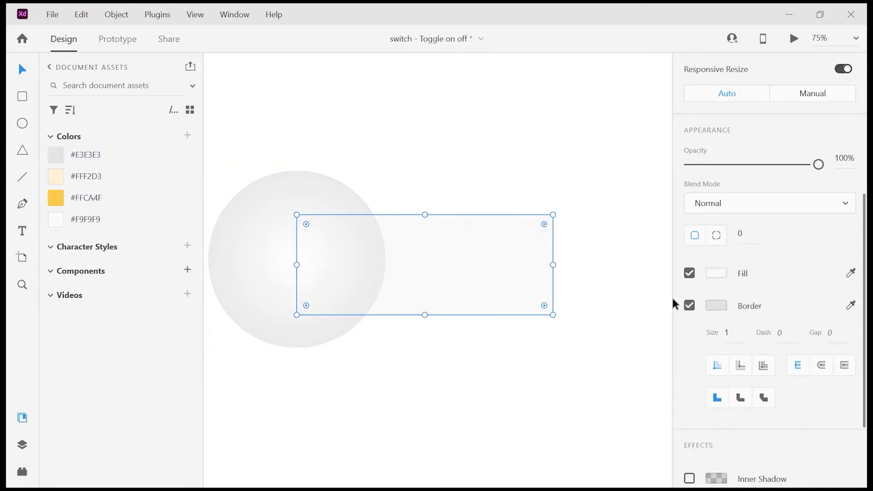
click(739, 234)
text(8)
key(Return)
Step: Add an OFF text label on the rectangle to the right of the circle
key(ctrl+minus)
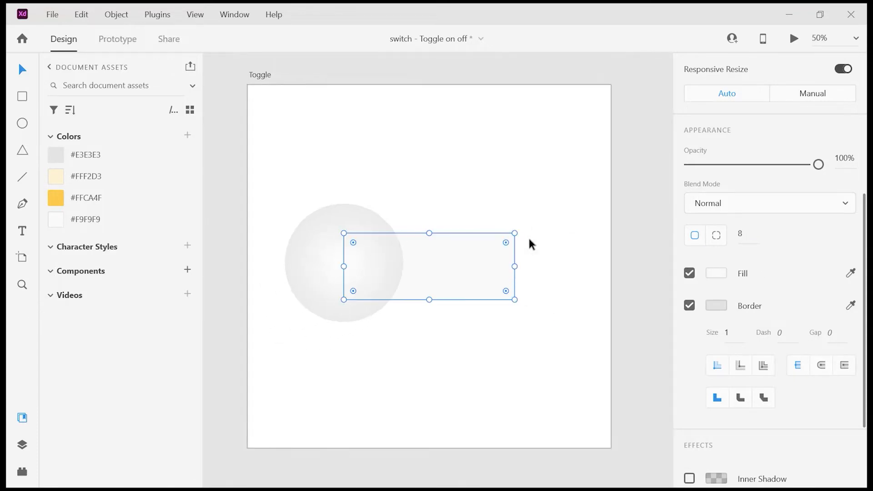
click(485, 336)
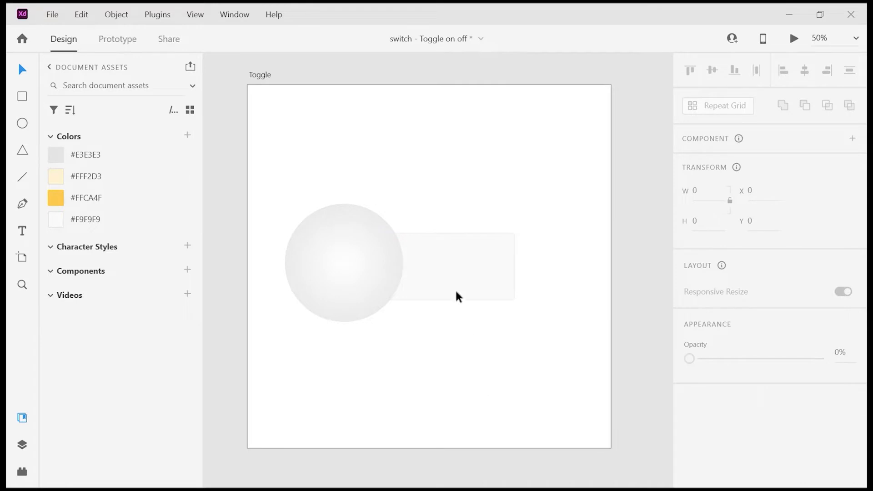
click(21, 230)
click(436, 257)
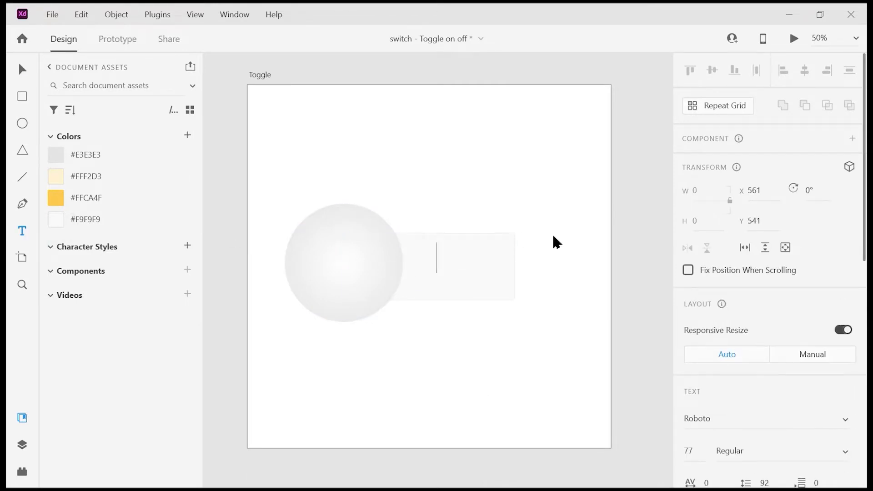
text(OFF)
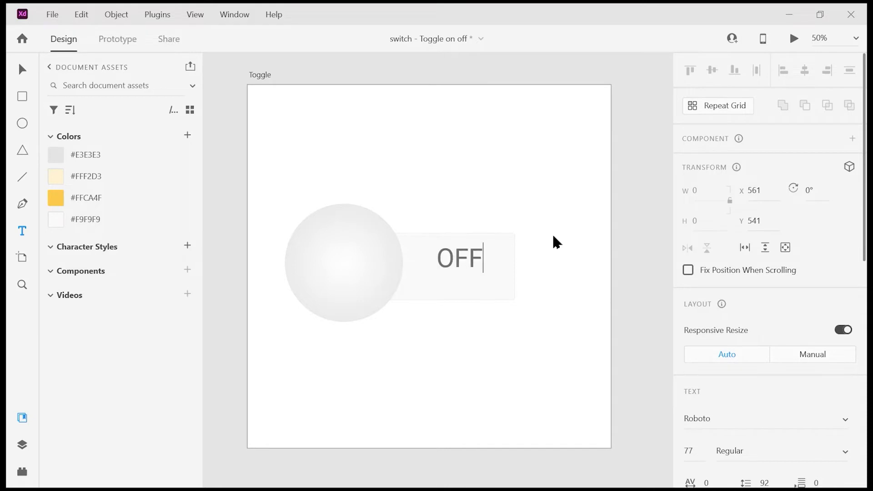
Step: Select the circle, rectangle and OFF label, align them on their vertical centres and group them
click(22, 69)
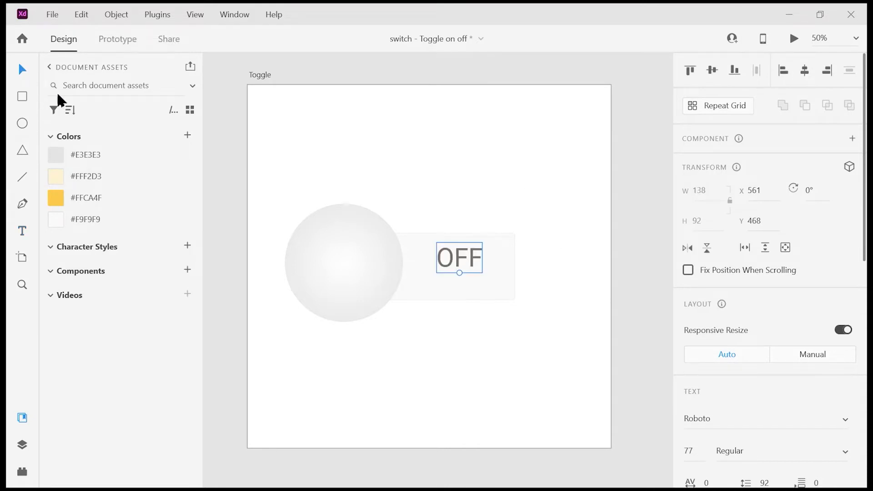
mouse_move(434, 247)
mouse_down()
mouse_move(423, 268)
mouse_move(439, 260)
mouse_up()
drag(532, 219, 320, 306)
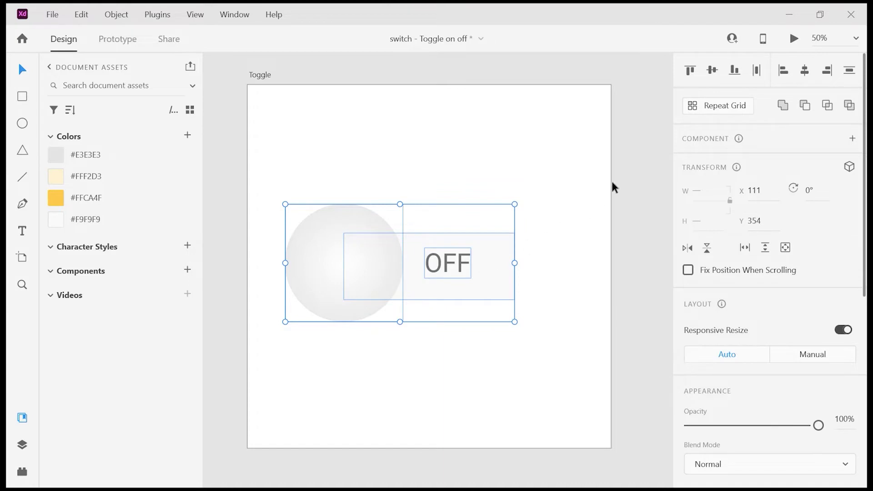
click(712, 72)
key(ctrl+g)
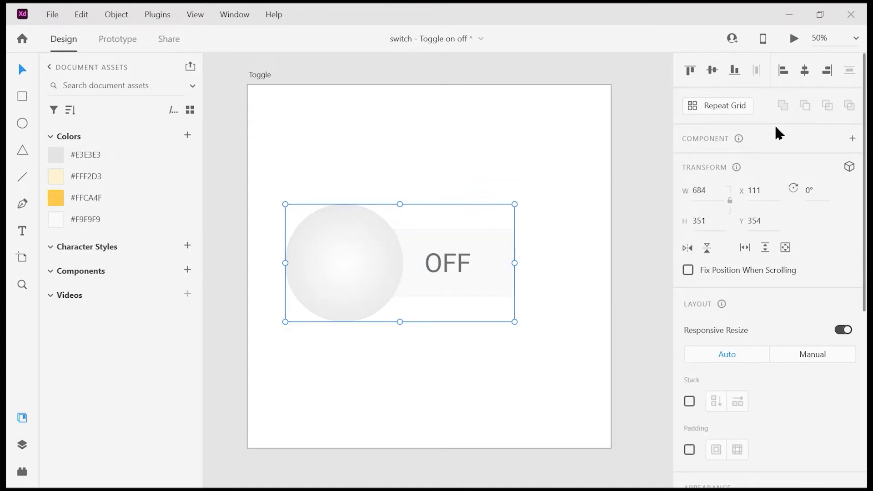
Step: Turn the group into a component and add a new state named On
click(852, 139)
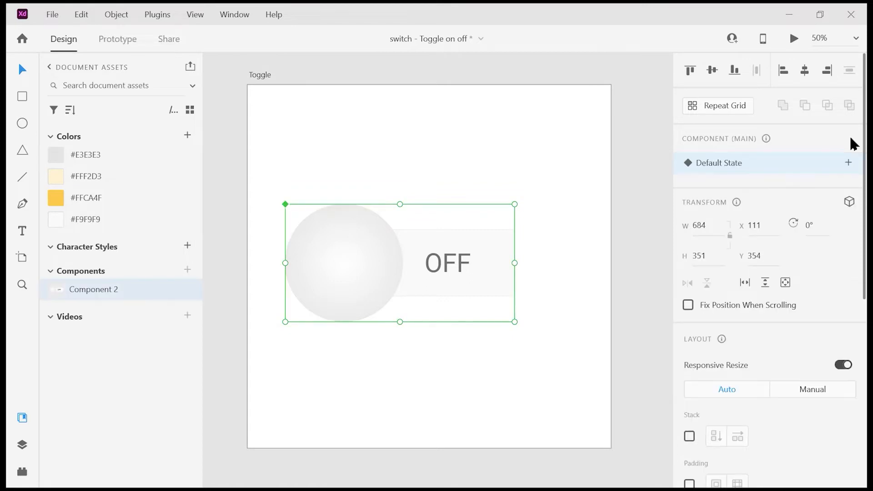
click(850, 164)
click(819, 171)
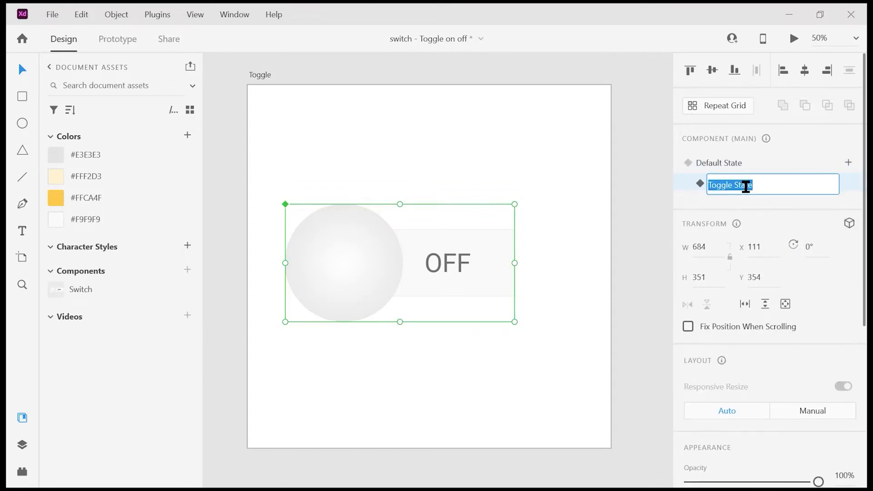
text(On)
key(Return)
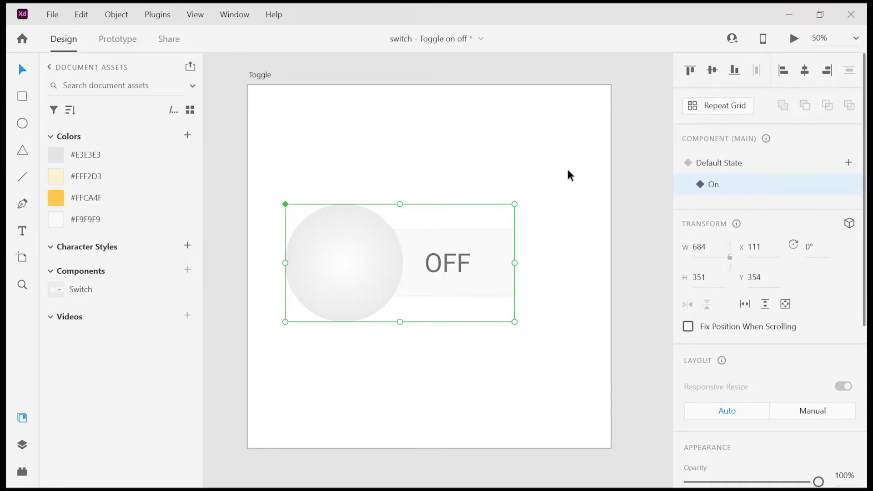
Step: In the On state, move the circle to the rectangle's right end and the label to the left
click(505, 194)
click(370, 247)
double_click(340, 251)
drag(361, 241, 529, 250)
drag(449, 263, 409, 261)
Step: Change the On state's label text to ON
double_click(409, 261)
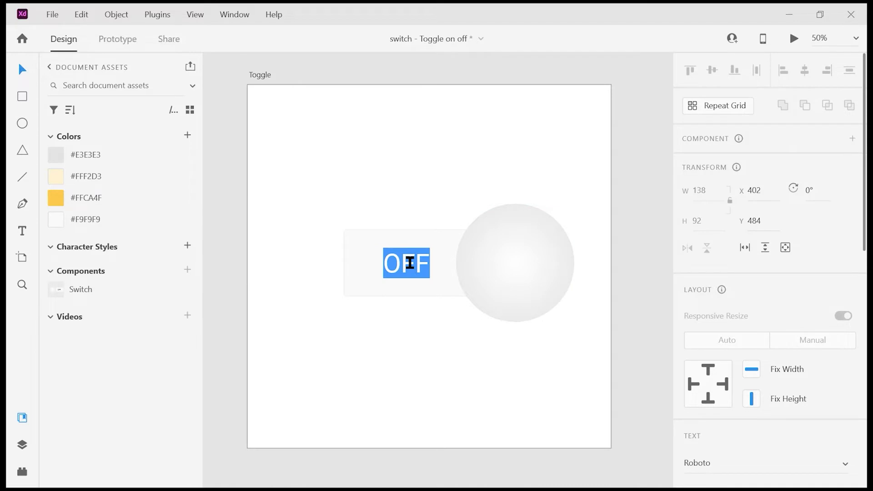
text(on)
key(BackSpace)
key(BackSpace)
text(ON)
key(Escape)
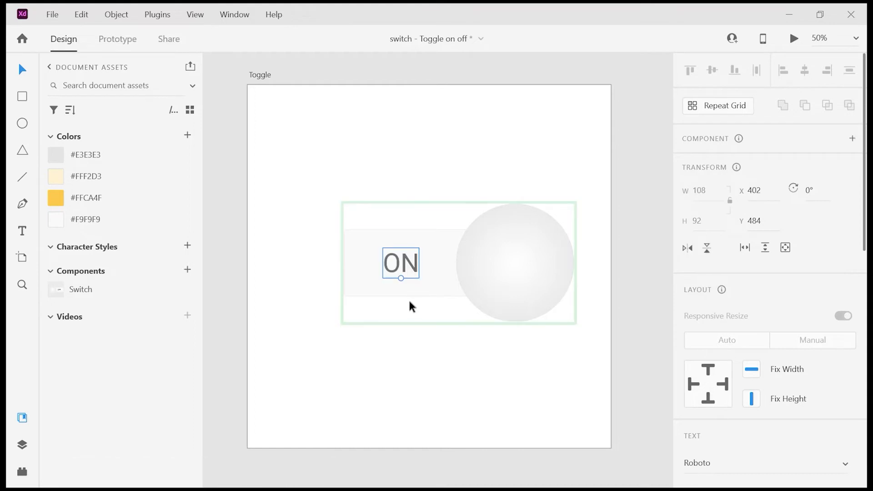
Step: Fill the rectangle with #FFF2D3 and the circle with #FFCA4F from the document colours
click(362, 275)
click(86, 176)
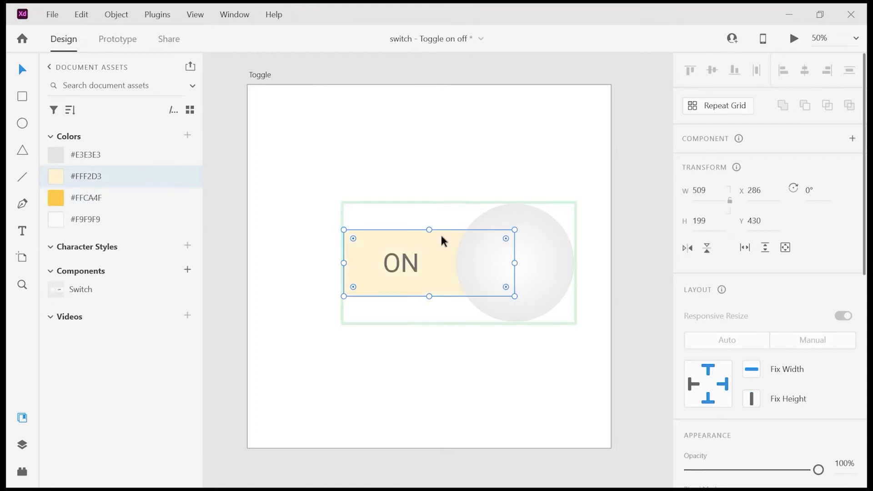
click(555, 283)
click(50, 197)
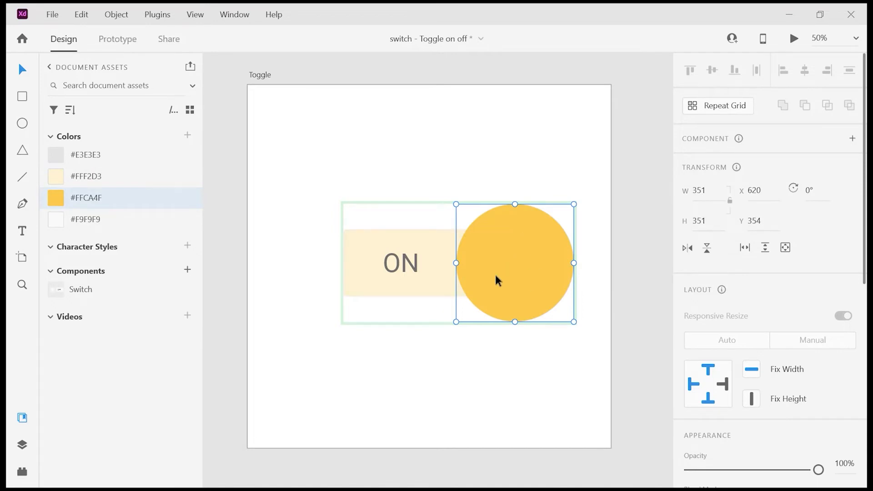
Step: Give the circle a radial gradient from #FFF2D3 in the centre to #FFCA4F at the edge
scroll(755, 368, down, 5)
click(718, 318)
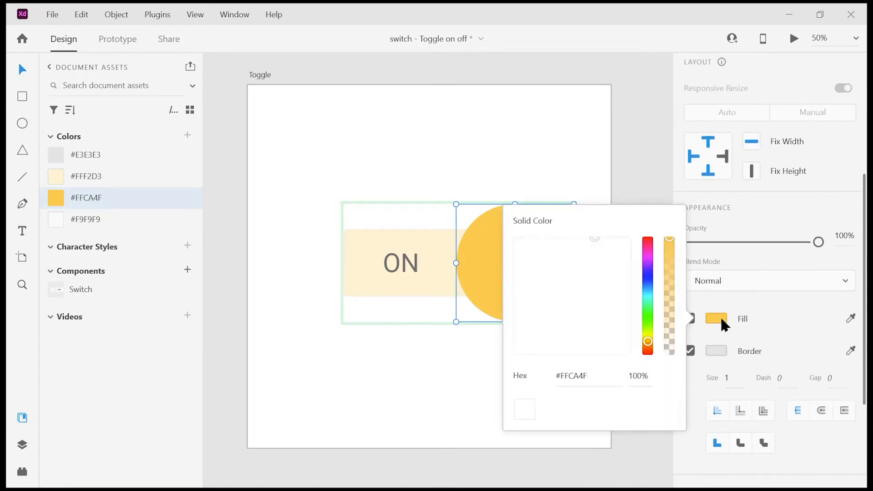
click(574, 225)
click(565, 272)
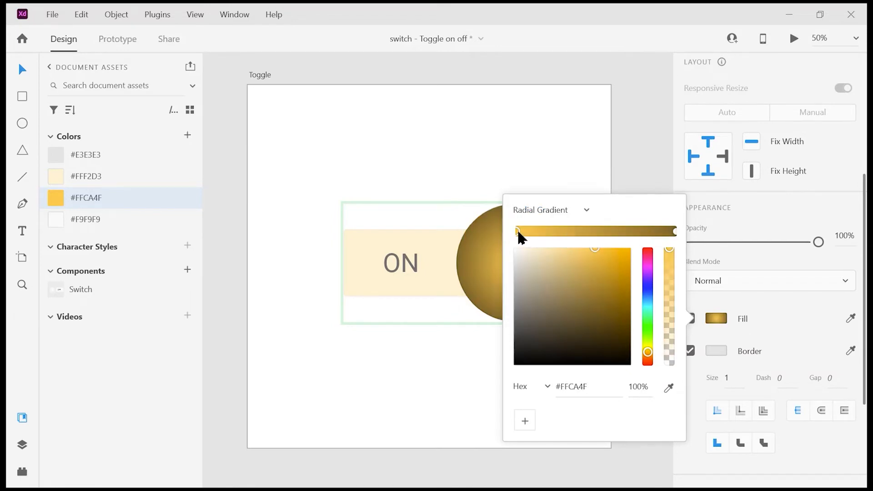
click(668, 388)
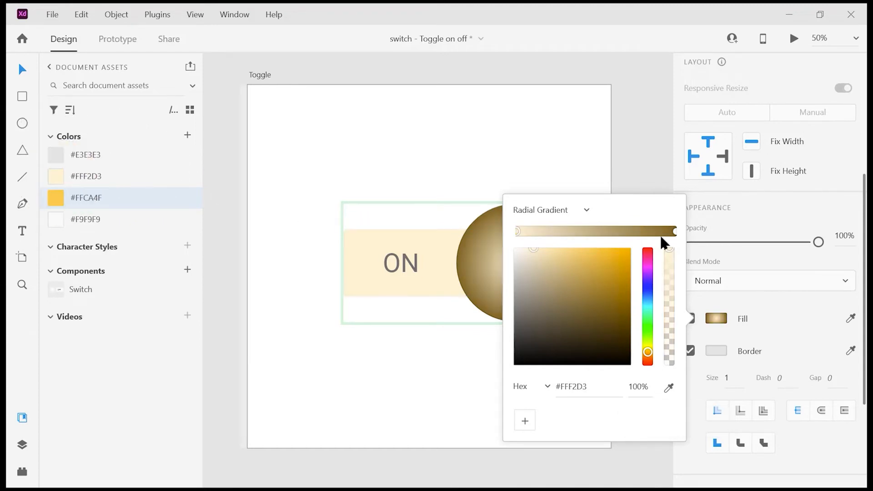
click(675, 231)
click(664, 388)
click(67, 197)
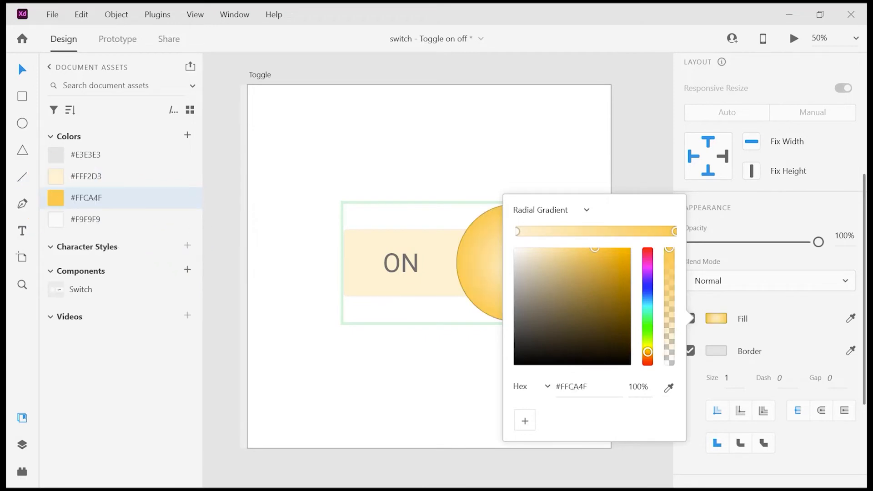
click(526, 149)
double_click(524, 225)
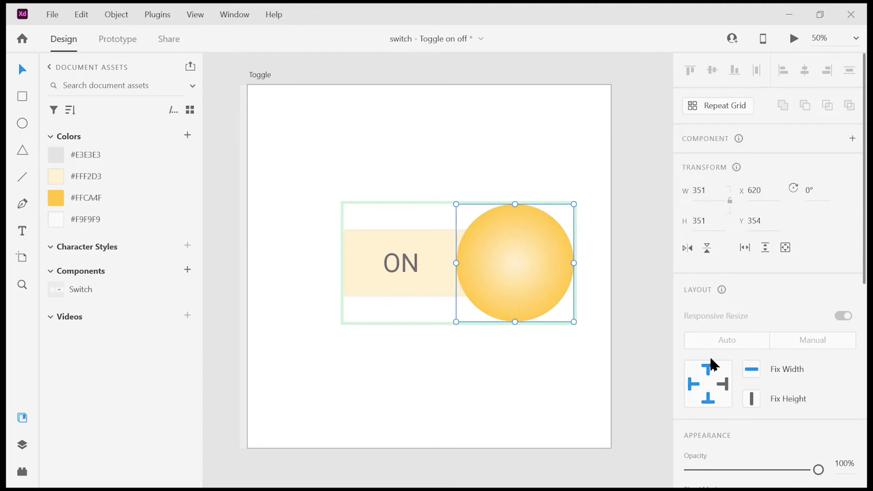
Step: Apply the #FFCA4F document colour as the circle's border colour
scroll(733, 413, down, 2)
right_click(149, 202)
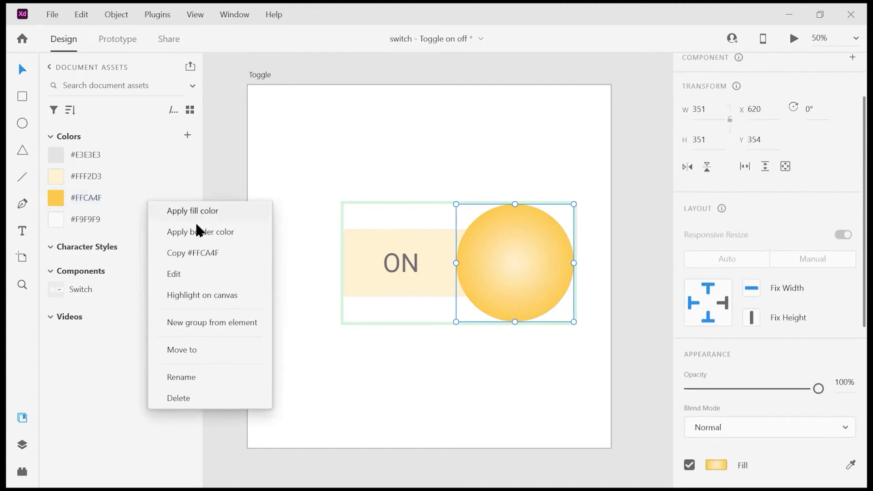
click(206, 233)
Step: Darken the circle's border to #B99A53 and save that colour as a swatch
scroll(738, 350, down, 5)
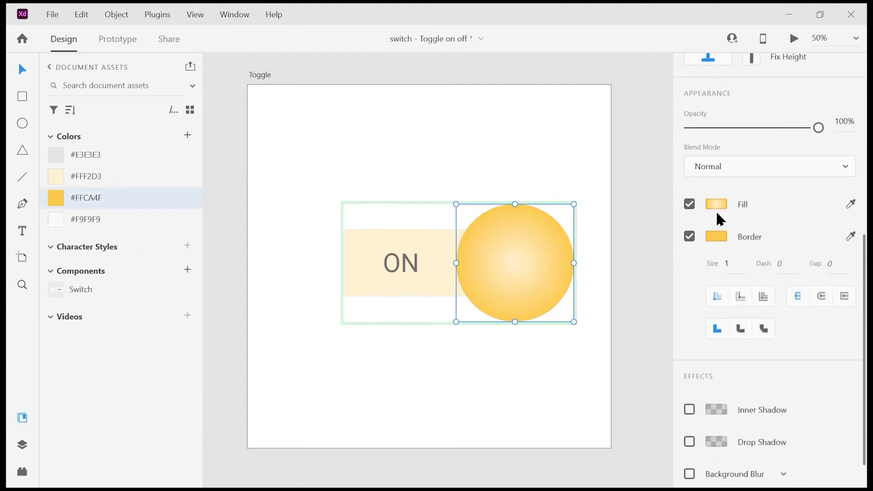
click(718, 236)
click(586, 151)
drag(584, 153, 578, 176)
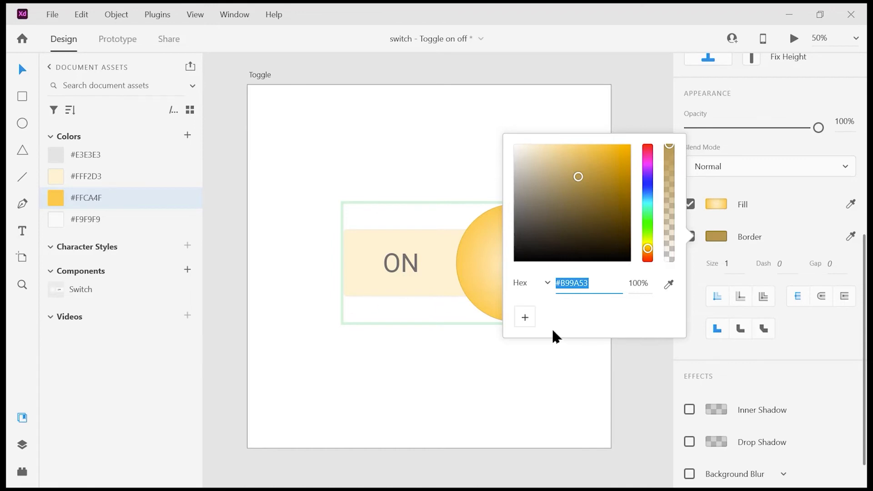
click(525, 318)
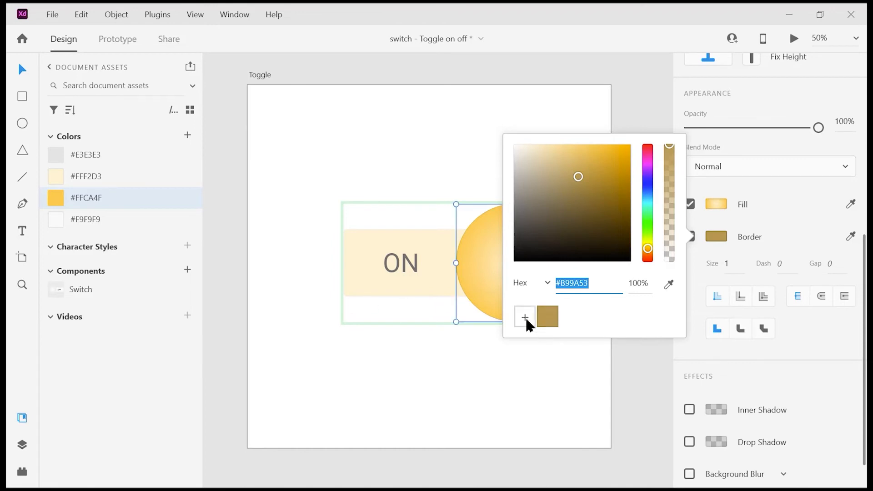
Step: Apply the #B99A53 swatch as the rectangle's border colour
click(434, 290)
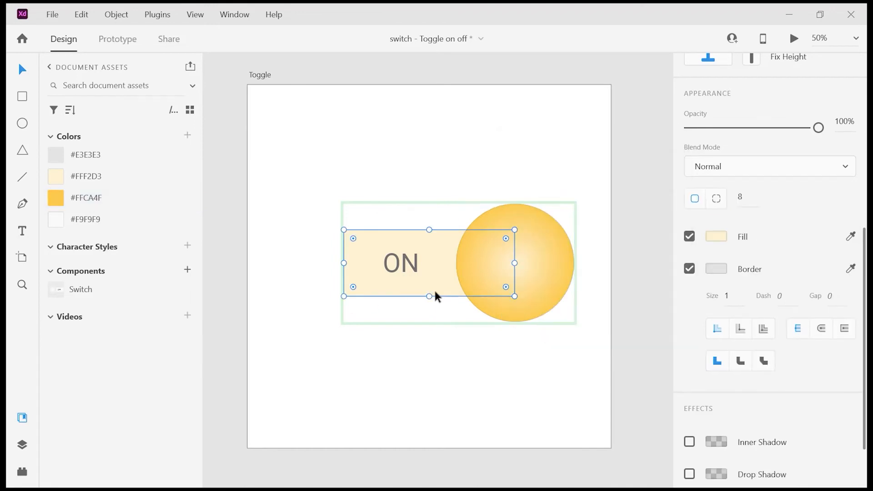
click(716, 269)
click(547, 347)
click(432, 159)
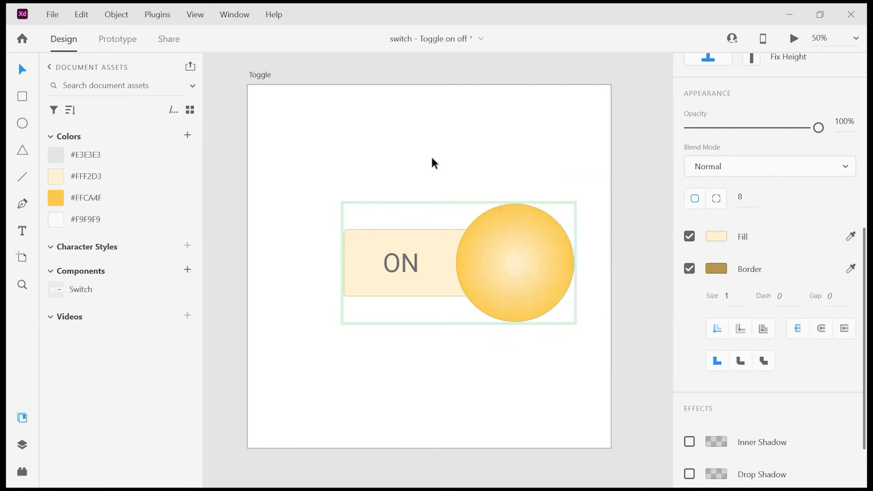
Step: Colour the ON label text with the #B99A53 swatch
click(398, 263)
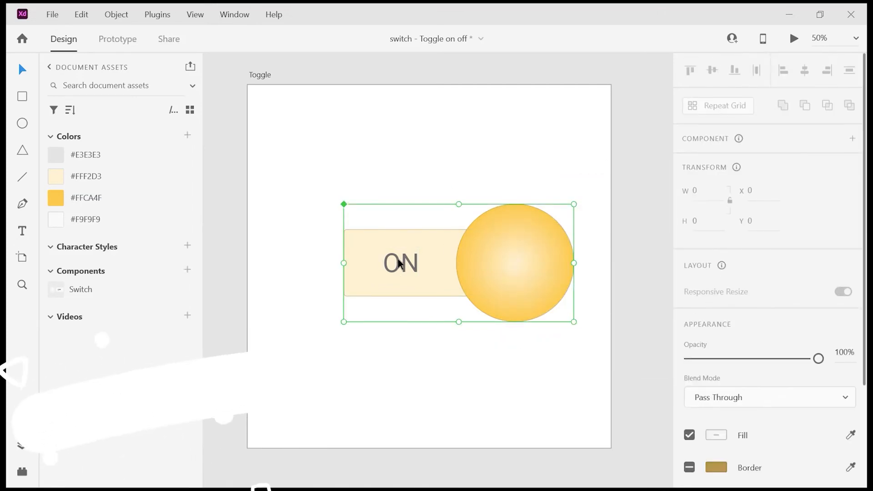
double_click(398, 263)
scroll(773, 282, down, 4)
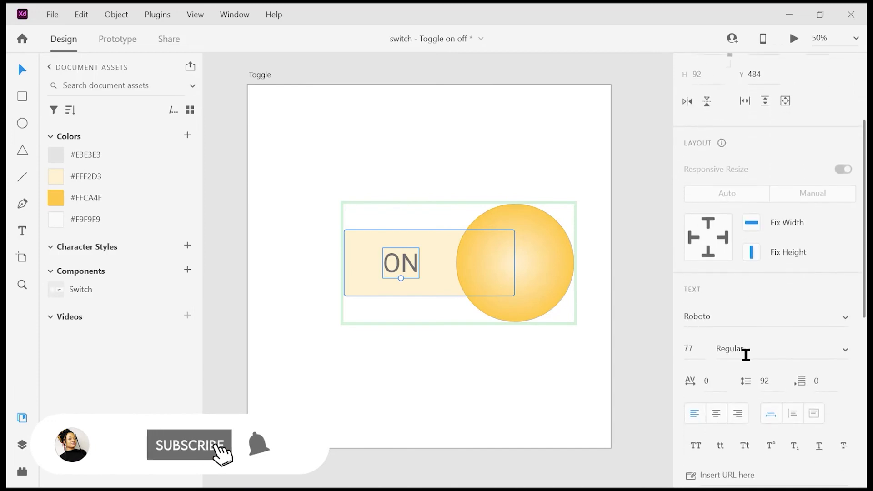
scroll(745, 355, down, 6)
click(717, 259)
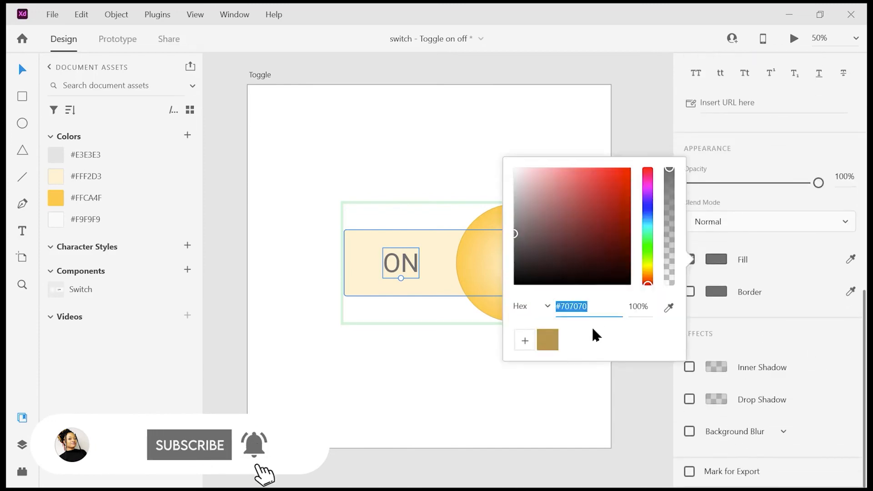
click(547, 340)
click(445, 139)
Step: Switch between the Default State and On state to compare them
click(473, 225)
click(703, 161)
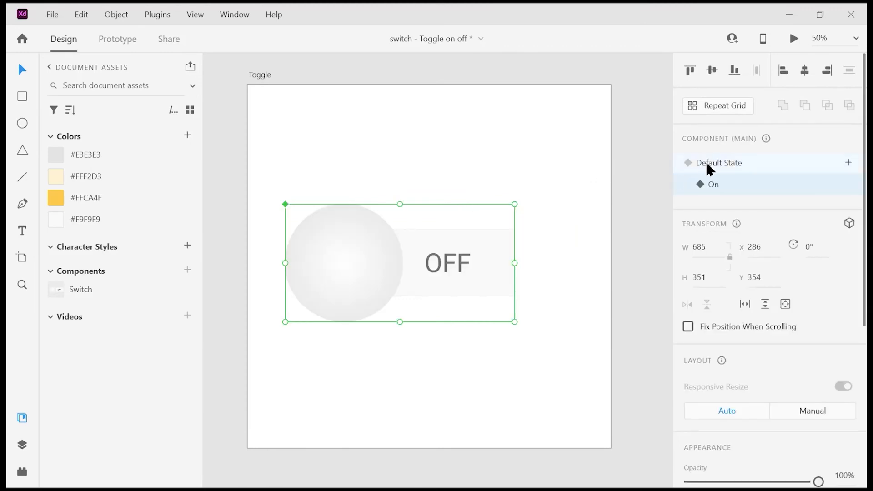
click(723, 186)
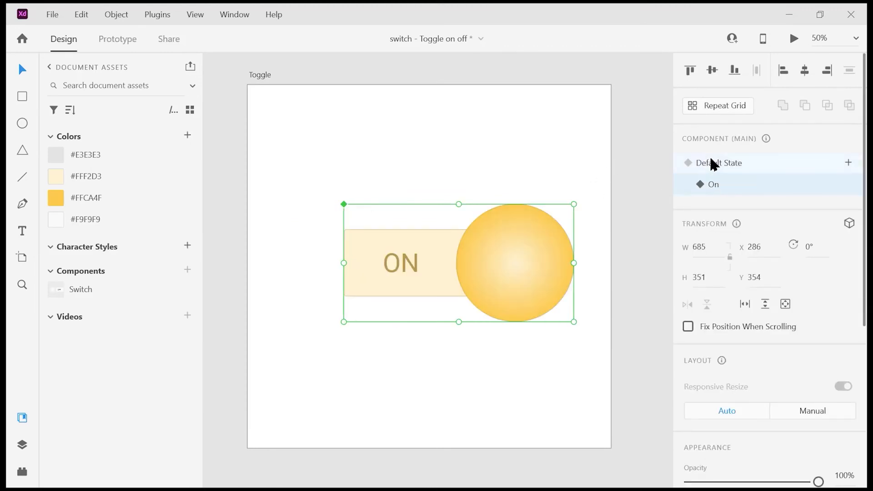
click(712, 164)
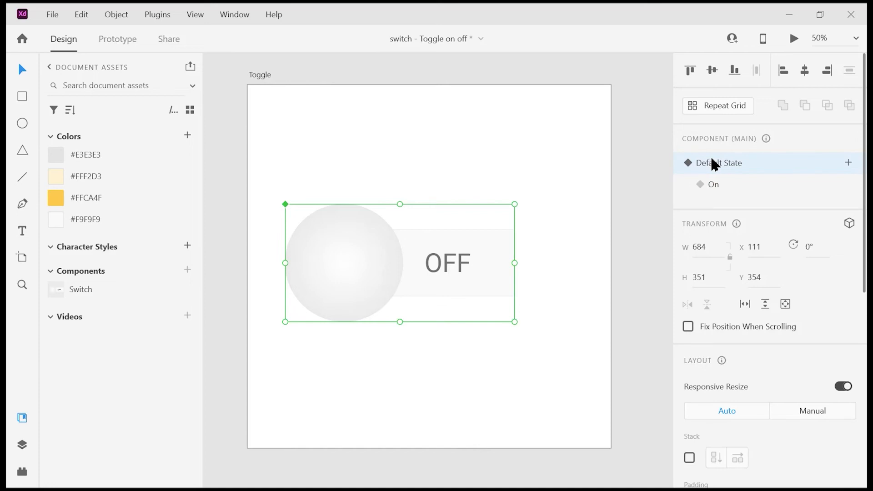
Step: In Prototype mode, give the Default State a Tap interaction that auto-animates to the On state
click(130, 39)
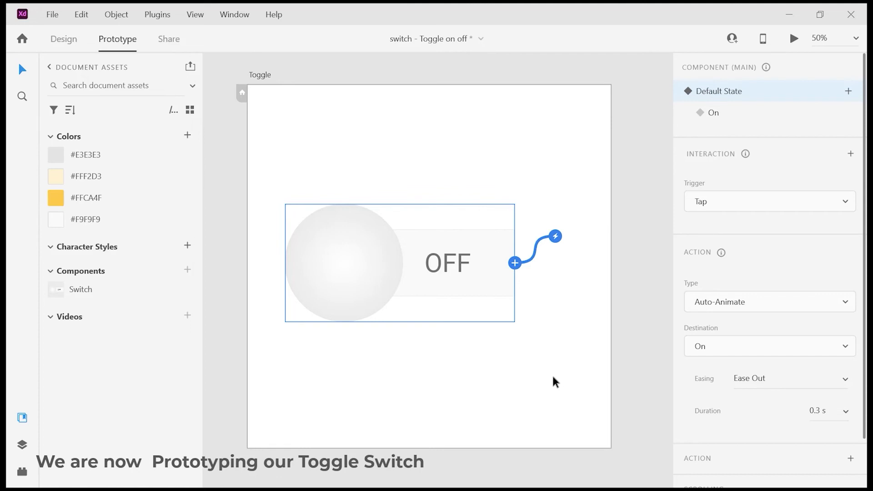
click(755, 199)
click(741, 202)
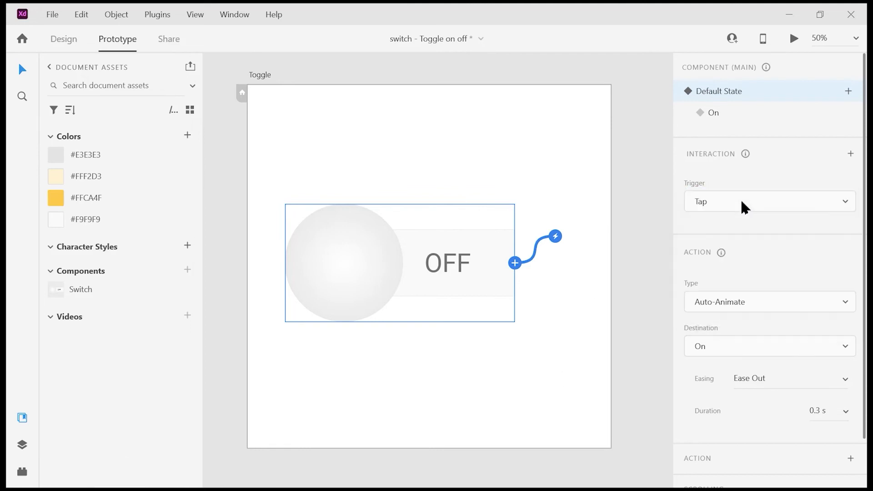
scroll(817, 337, down, 3)
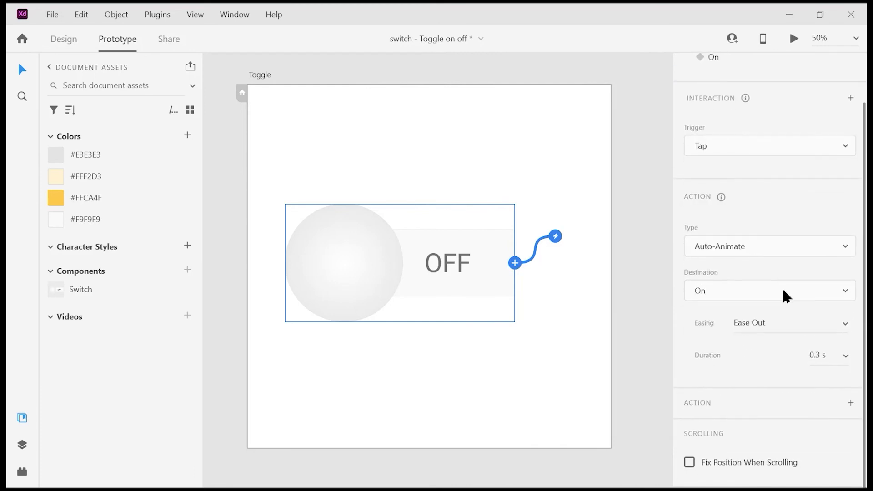
scroll(759, 148, up, 1)
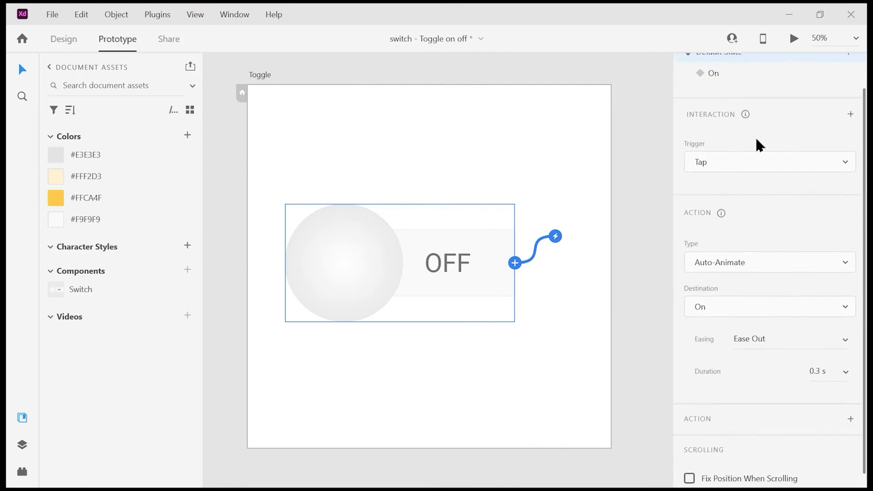
Step: Give the On state a Tap interaction that auto-animates back to the Default State
click(733, 77)
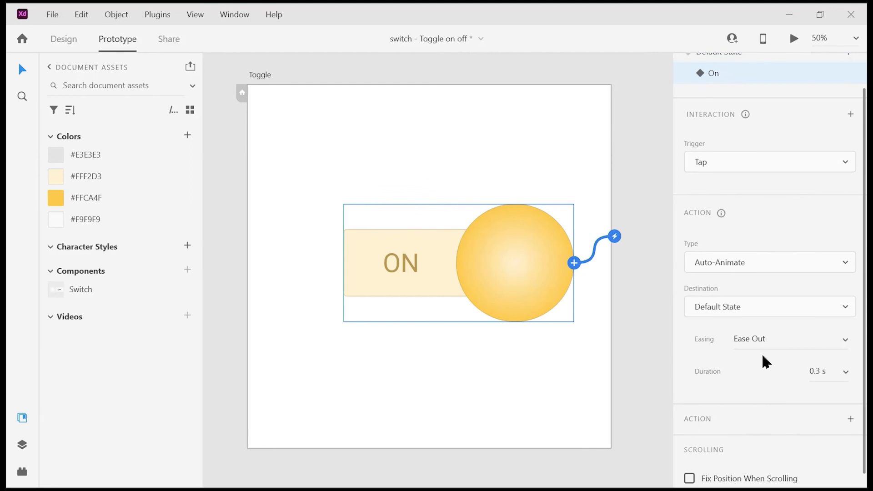
scroll(746, 136, up, 2)
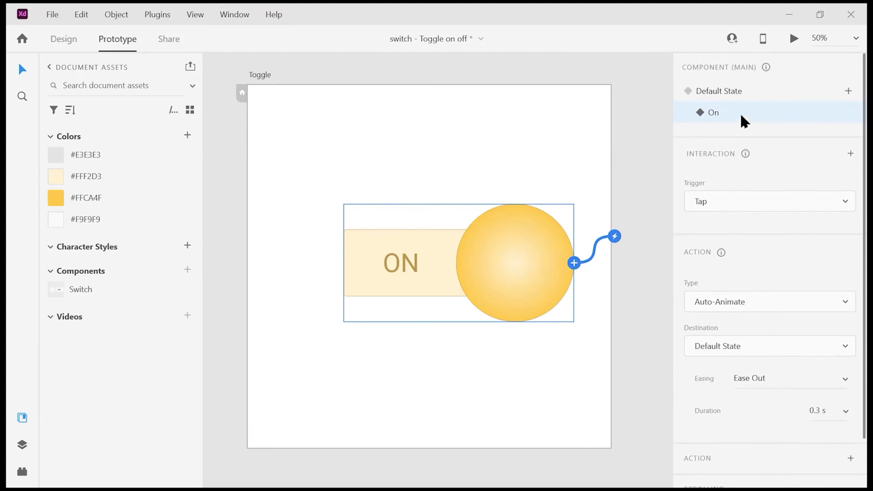
click(740, 93)
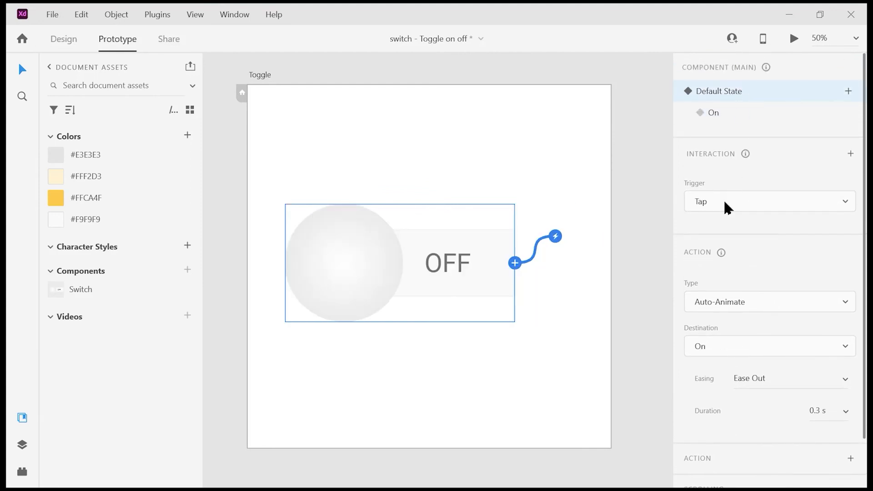
Step: Preview the prototype and tap the switch to toggle it on and off
click(794, 40)
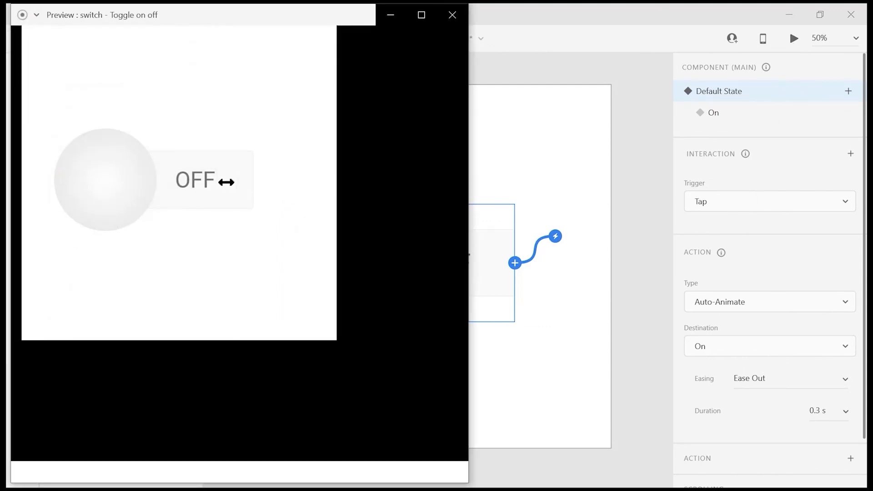
click(273, 271)
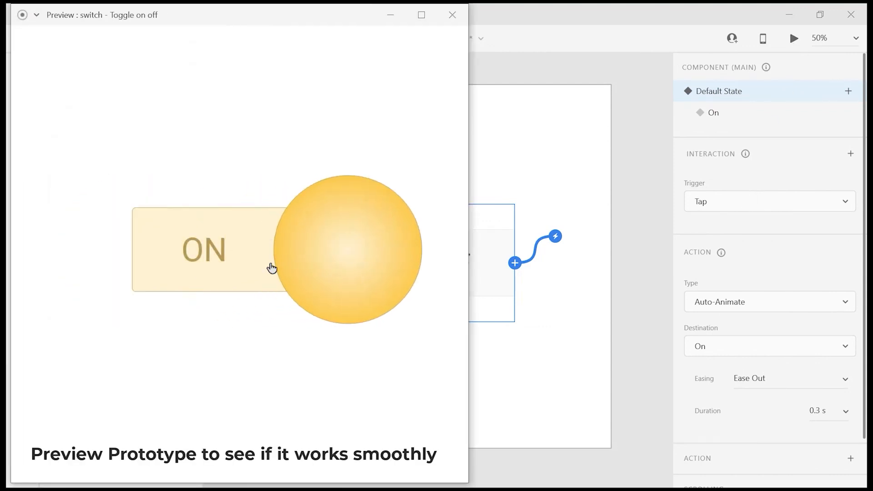
click(206, 243)
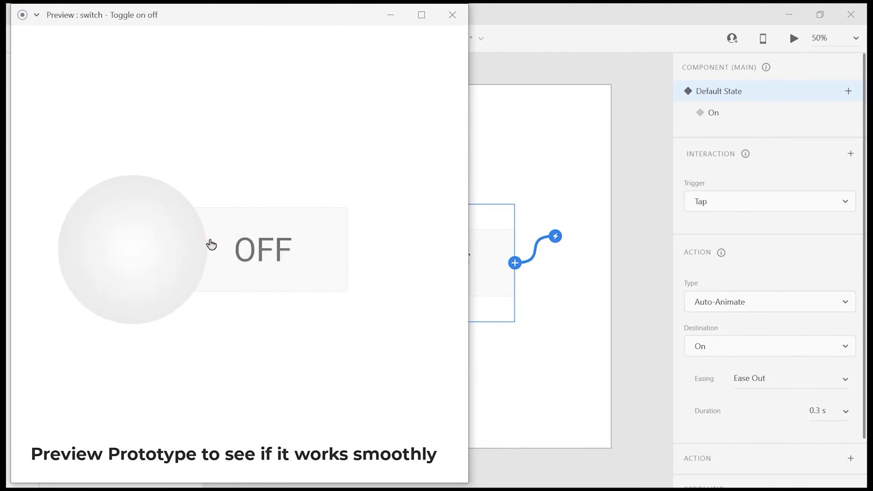